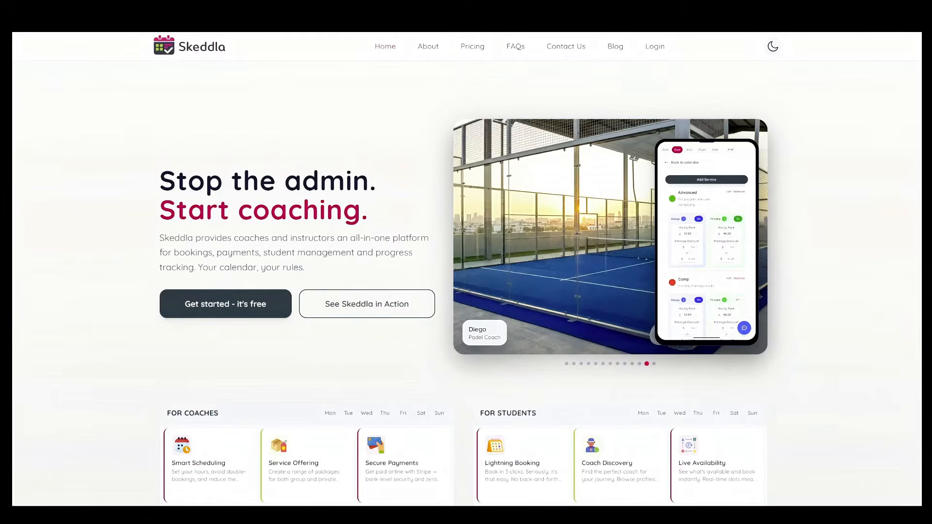
# - Sign up for a free coach account, agreeing to the terms and continuing with a Google account
pyautogui.click(226, 311)
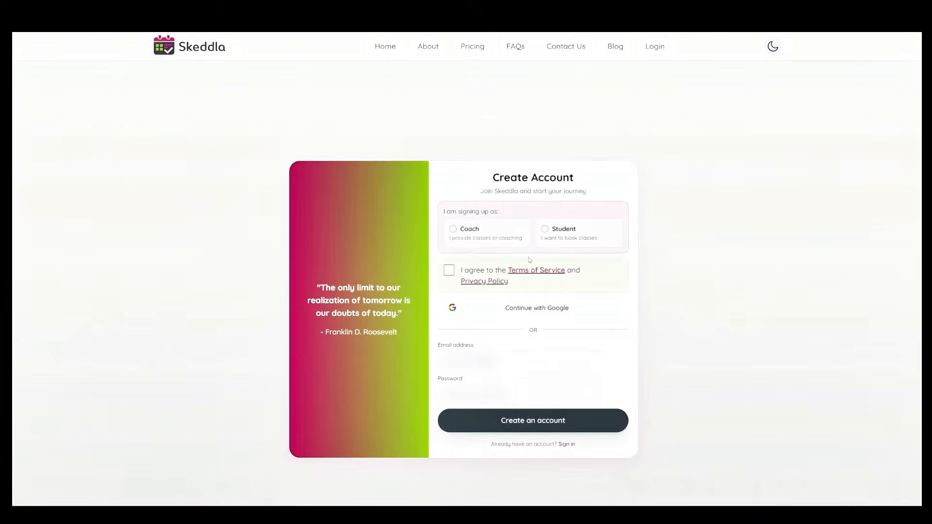
pyautogui.click(484, 236)
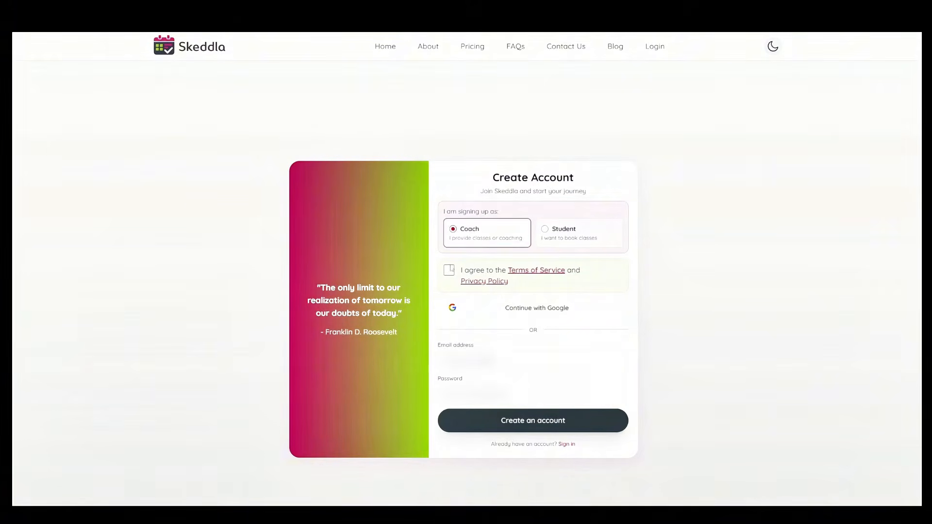
pyautogui.click(449, 271)
pyautogui.click(518, 312)
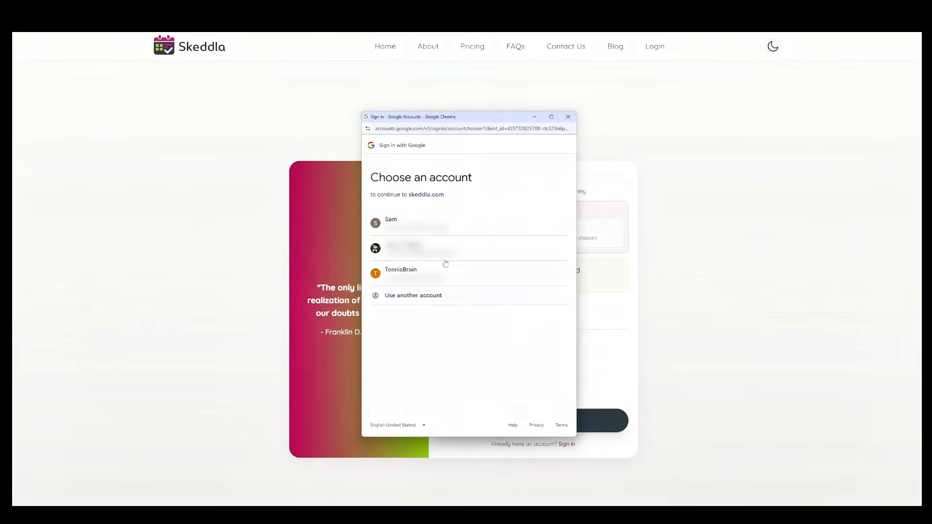
pyautogui.click(468, 228)
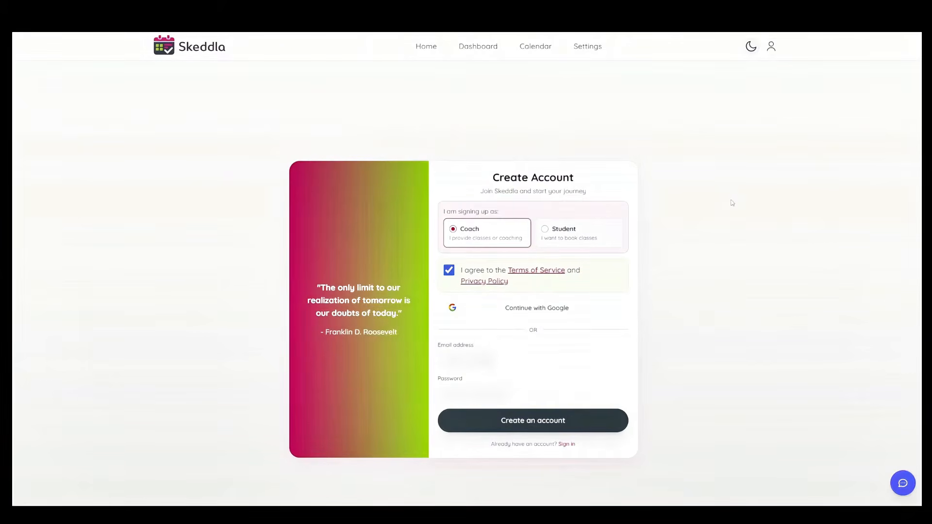
# - Enter the coach's last name in the profile details and save them
pyautogui.click(357, 246)
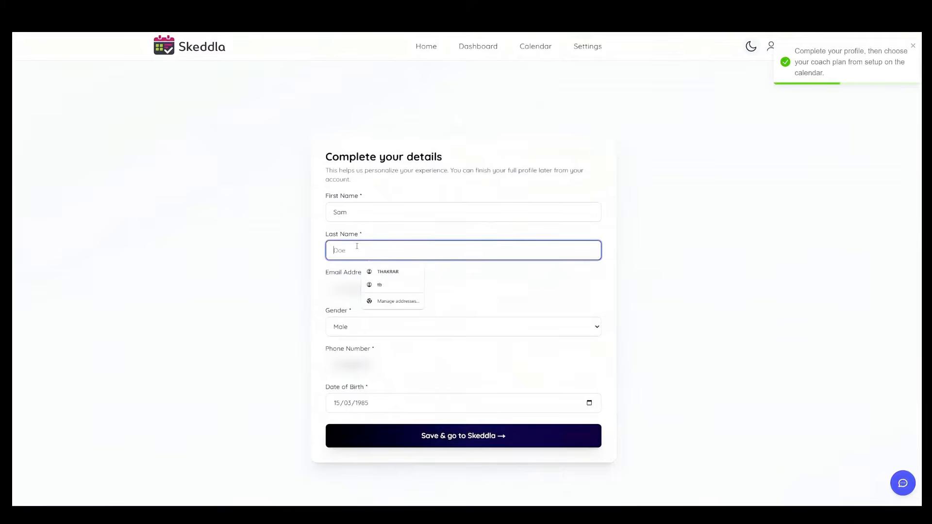
pyautogui.write('Tucker')
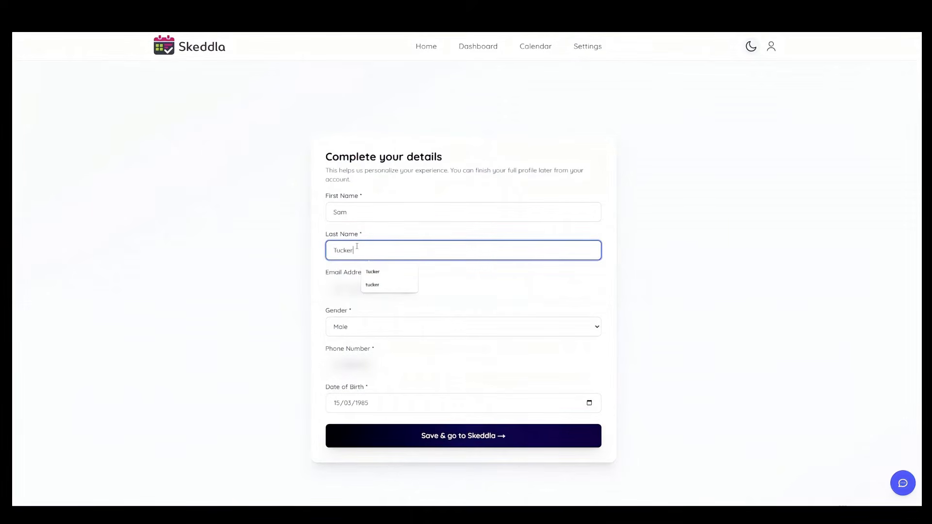
pyautogui.click(651, 237)
pyautogui.click(453, 443)
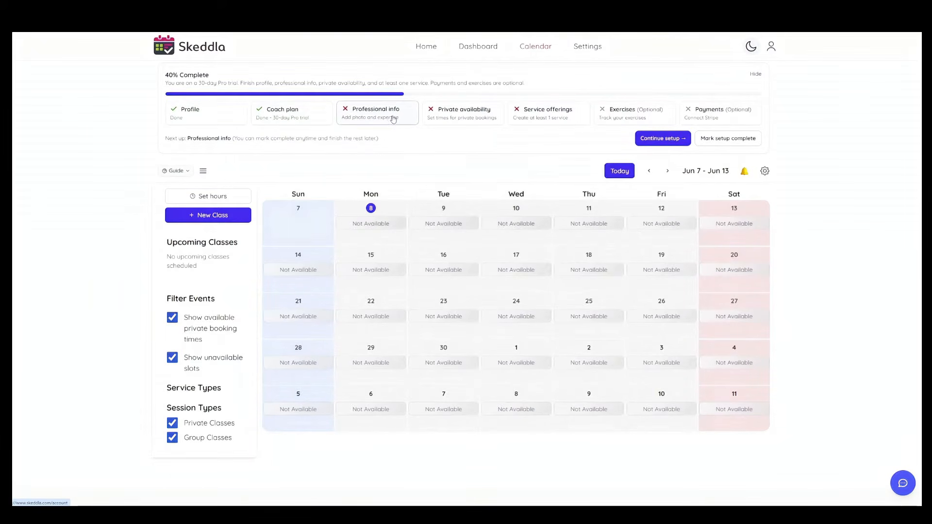
# - In the professional info, set the field of expertise to Sport & Fitness, the sub-field to Racket Sports and the discipline to Tennis
pyautogui.click(393, 120)
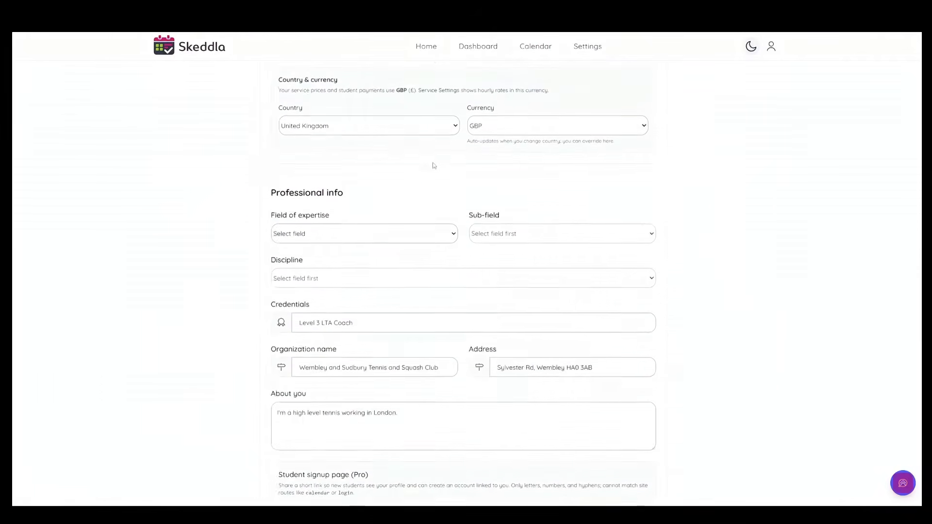
pyautogui.click(347, 114)
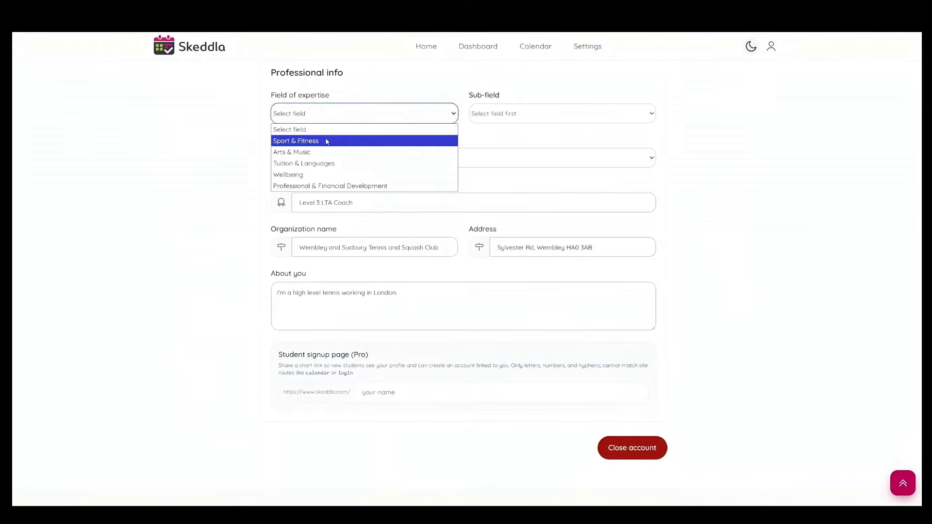
pyautogui.click(327, 140)
pyautogui.click(554, 114)
pyautogui.click(498, 141)
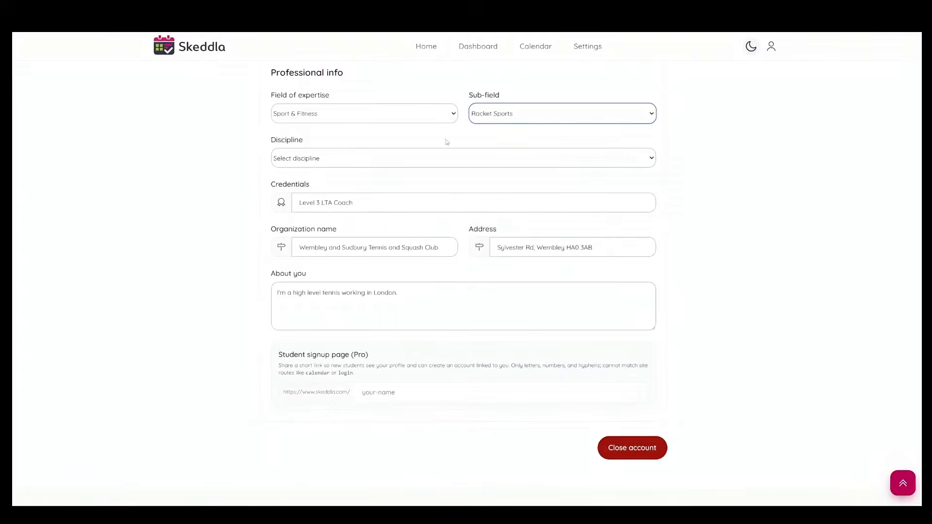
pyautogui.click(362, 159)
pyautogui.click(299, 188)
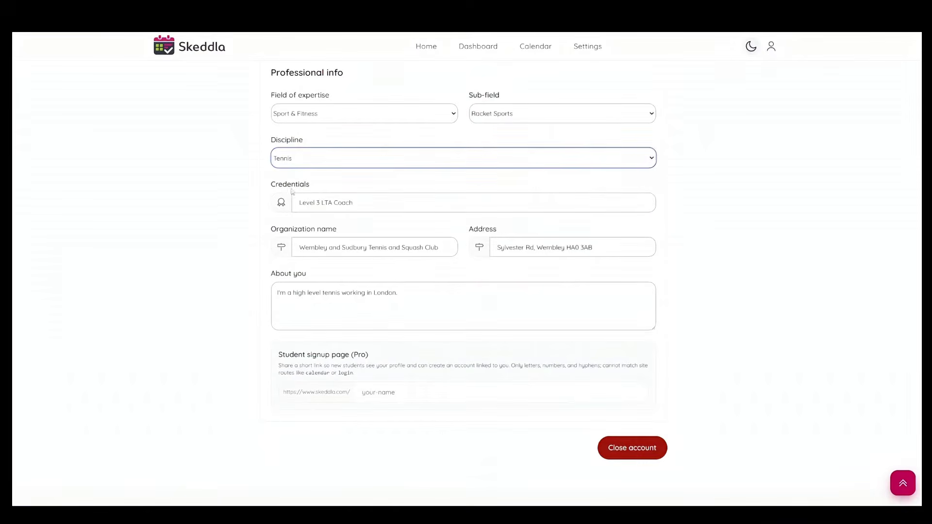
# - Set the student signup page address to "thelondontenniscoach" and return to the calendar
pyautogui.scroll(-2, 216, 301)
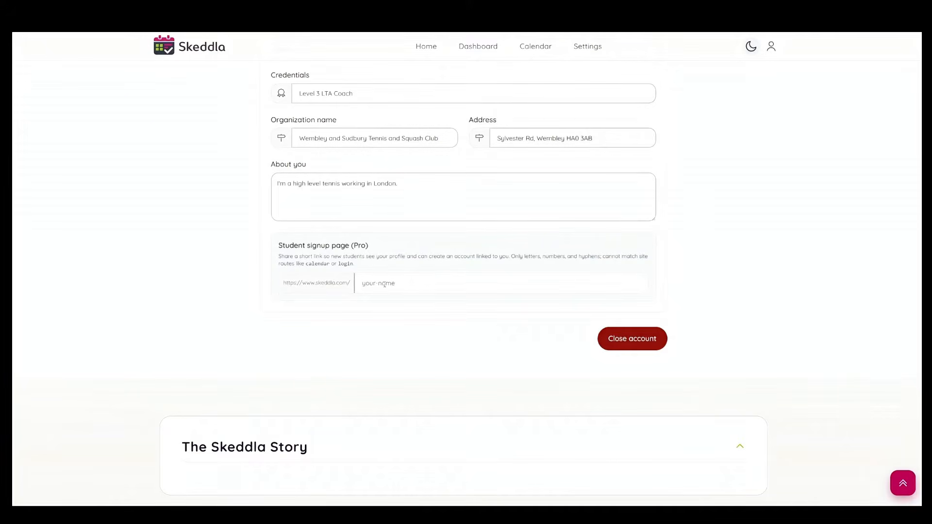
pyautogui.write('thelon')
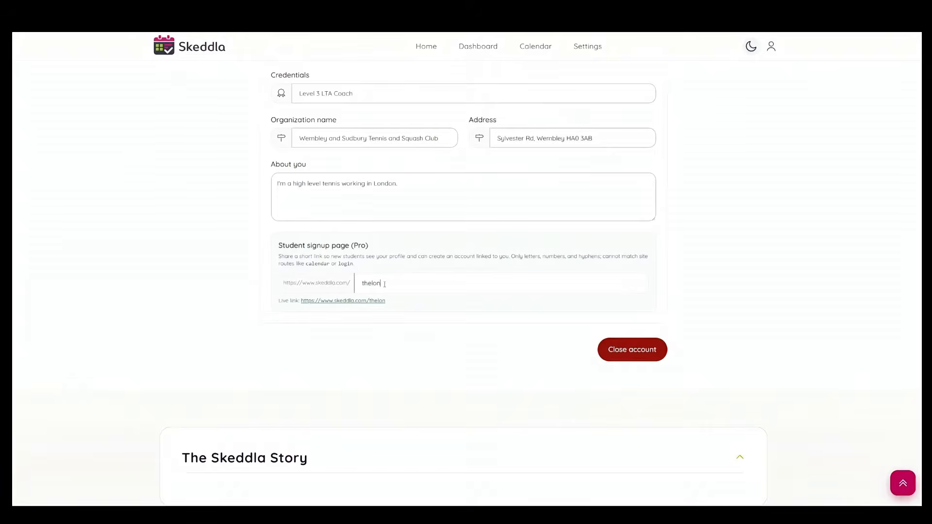
pyautogui.write('n')
pyautogui.write('ontennis')
pyautogui.write('coach')
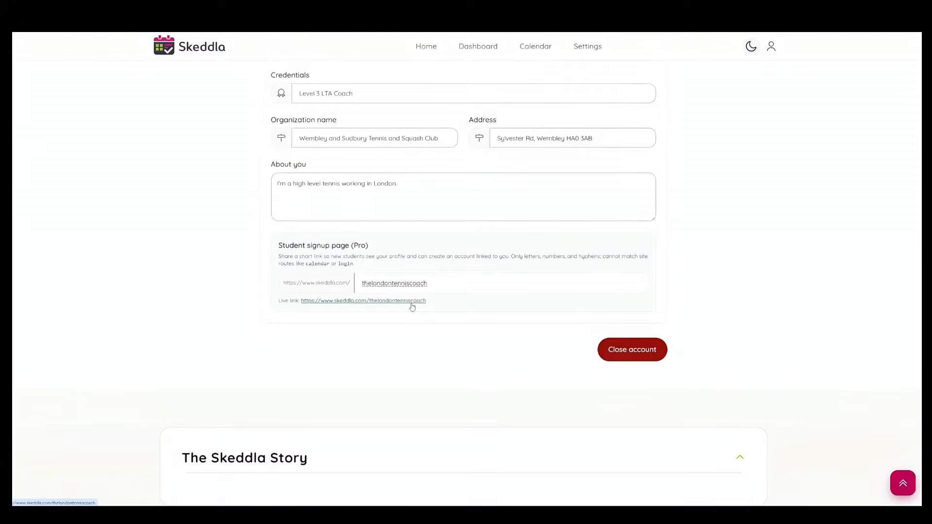
pyautogui.scroll(10, 612, 199)
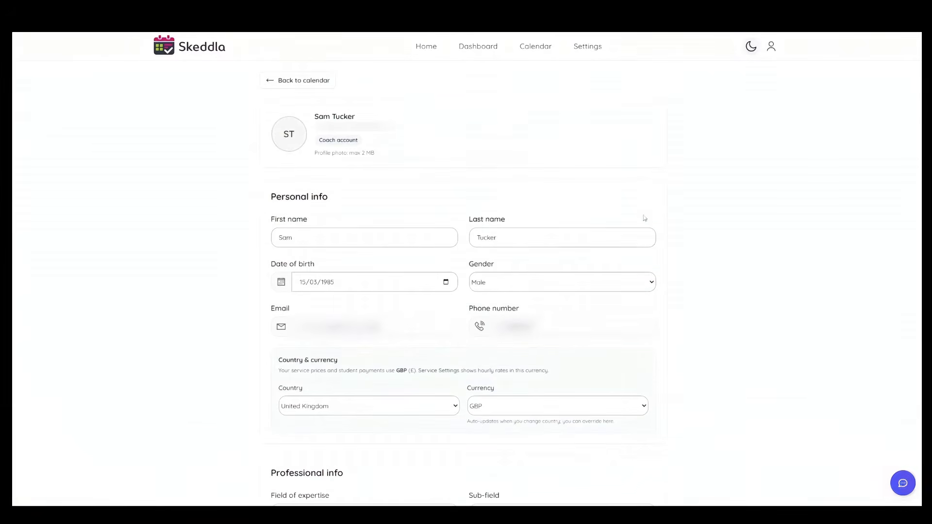
pyautogui.click(314, 85)
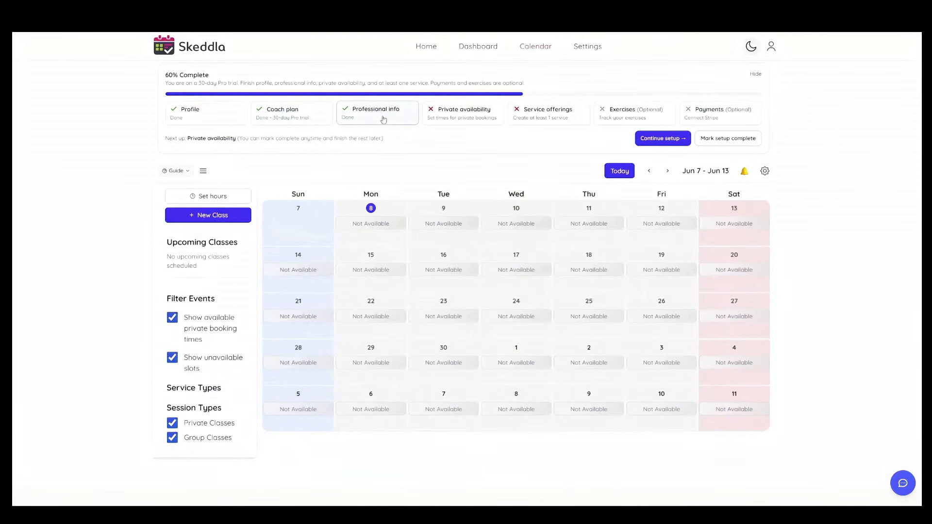
# - Set private availability to mornings on weekdays and afternoons at the weekend, and return to the calendar
pyautogui.click(475, 119)
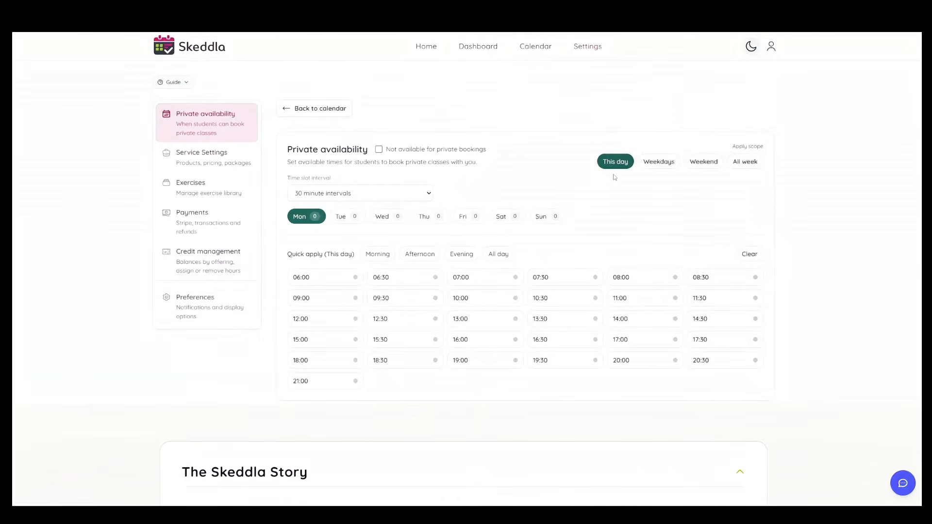
pyautogui.click(655, 166)
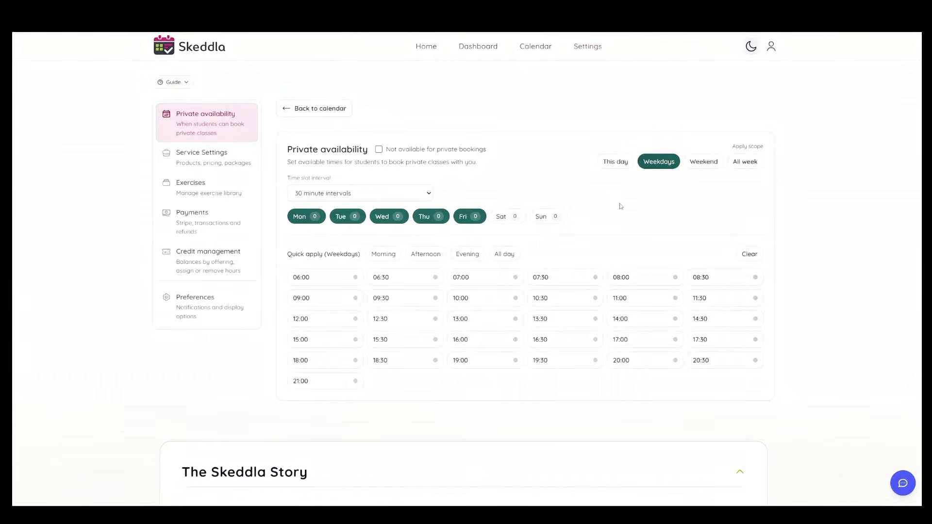
pyautogui.click(393, 256)
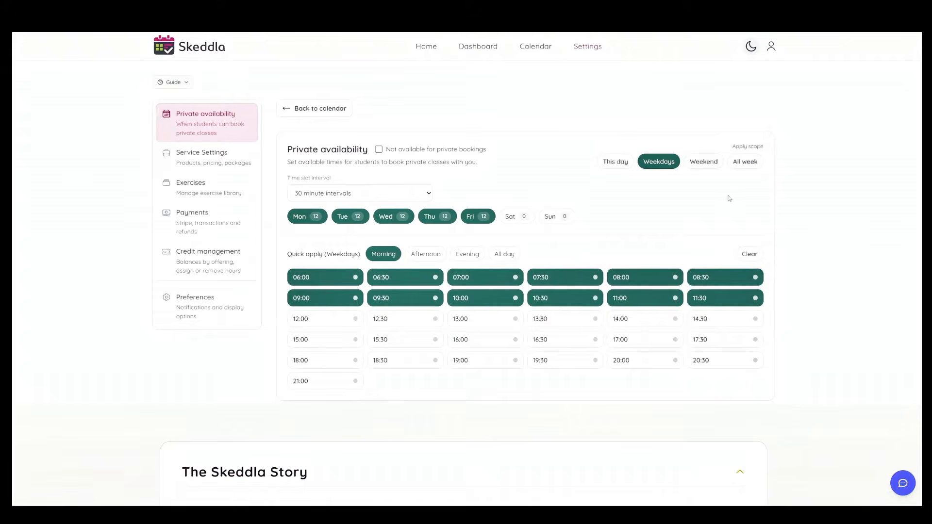
pyautogui.click(706, 164)
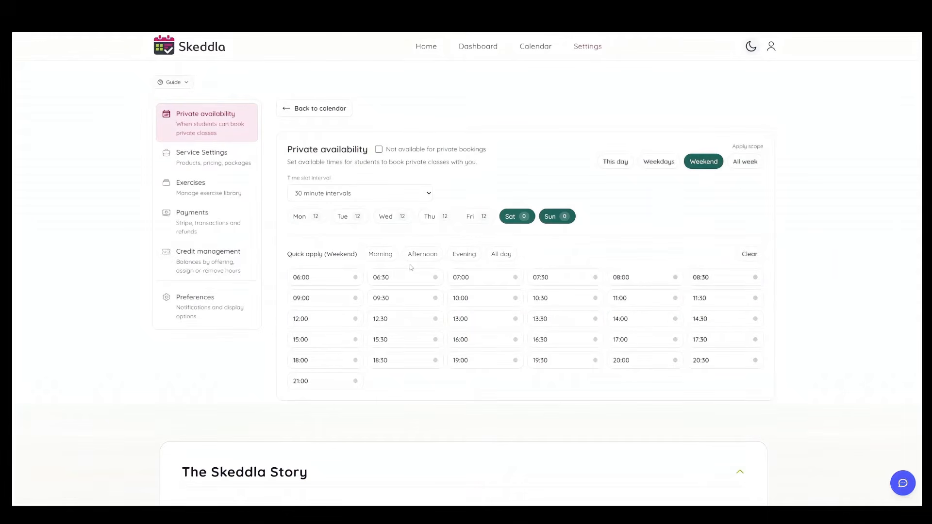
pyautogui.click(422, 257)
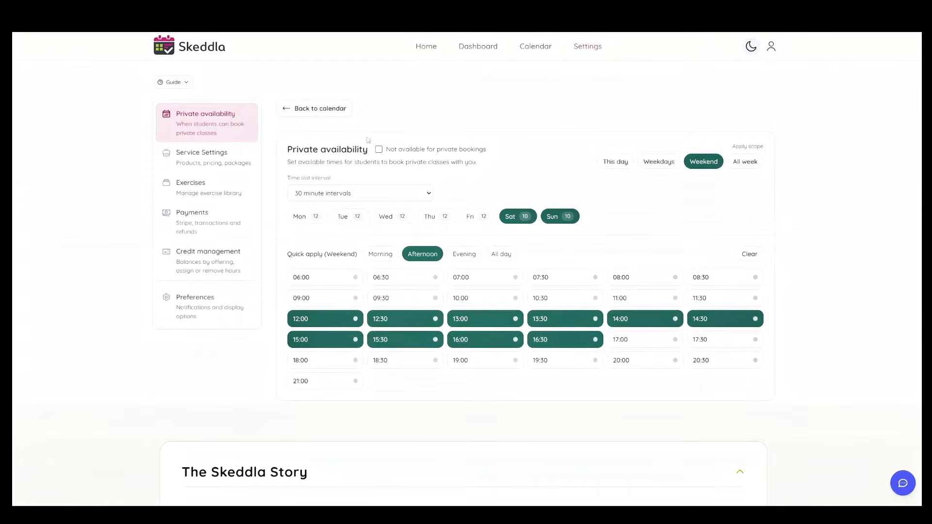
pyautogui.click(323, 110)
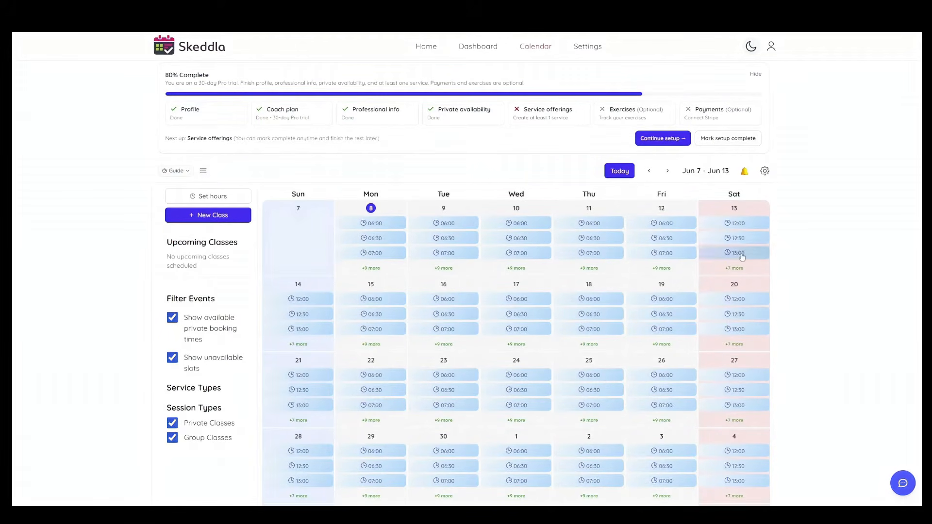
# - Start a new service offering named "Junior Tennis Class" with the description "From ages 6-10 years"
pyautogui.click(563, 124)
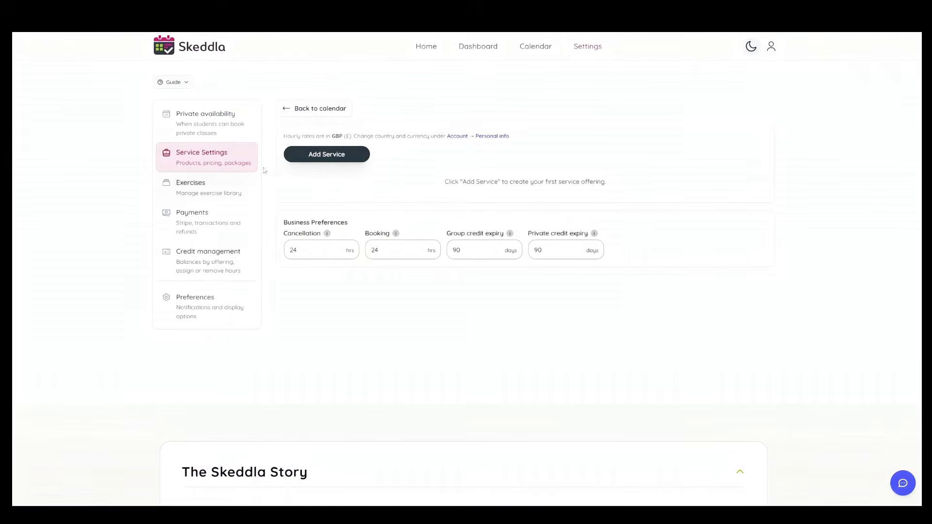
pyautogui.click(310, 154)
pyautogui.click(413, 171)
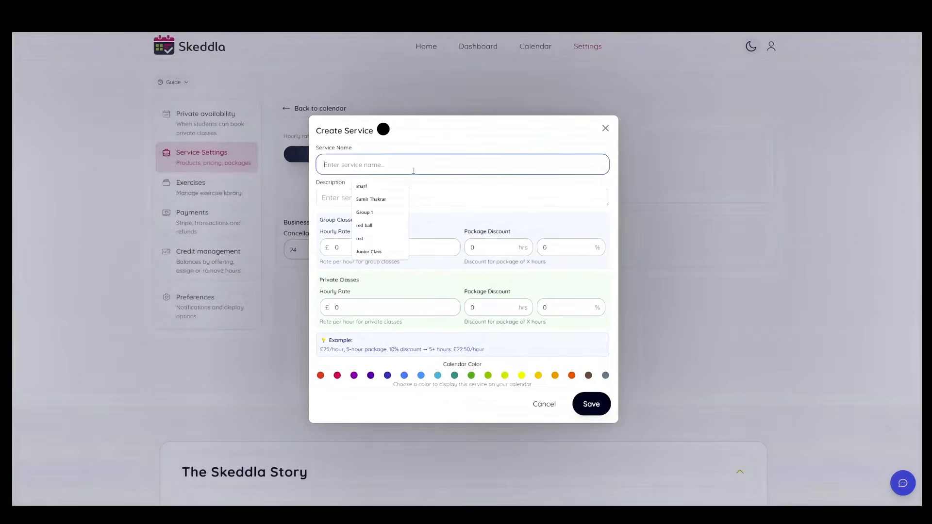
pyautogui.write('Juniotr')
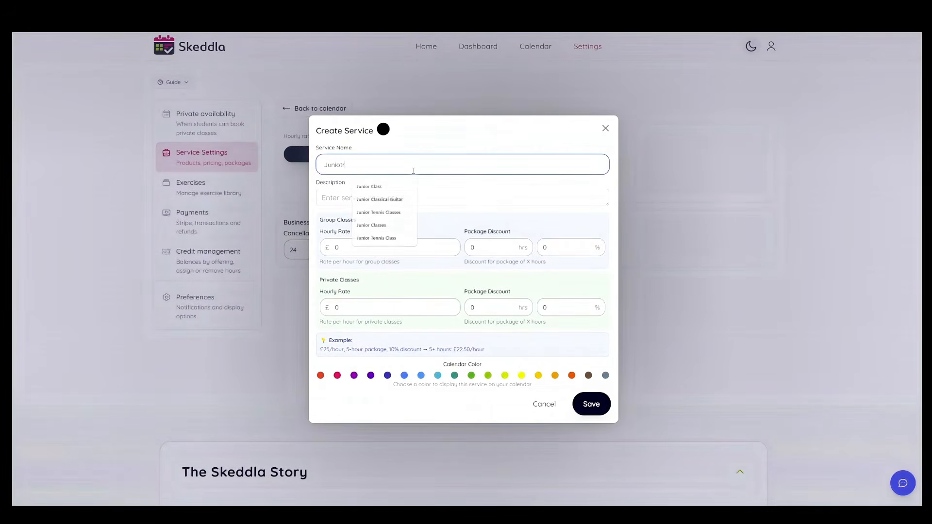
pyautogui.press('BackSpace')
pyautogui.press('BackSpace')
pyautogui.write('r Tenni')
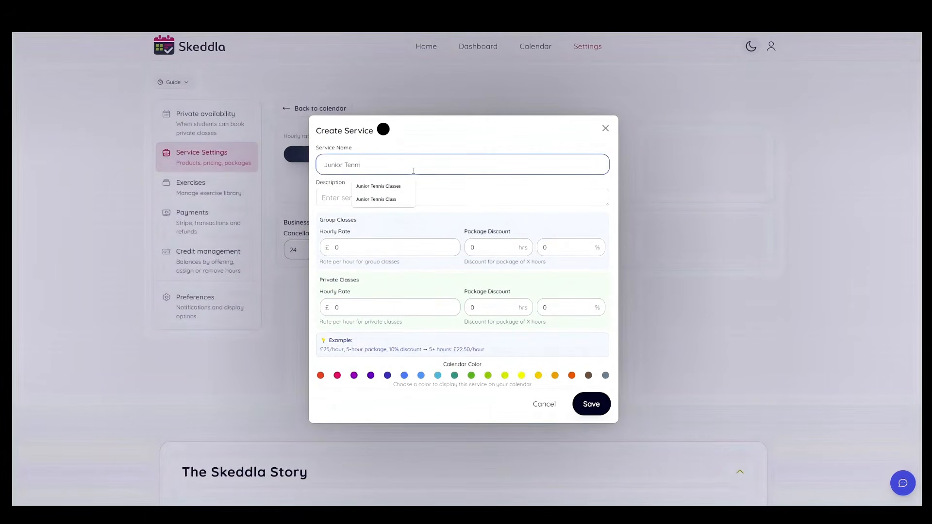
pyautogui.write('s Class')
pyautogui.click(438, 147)
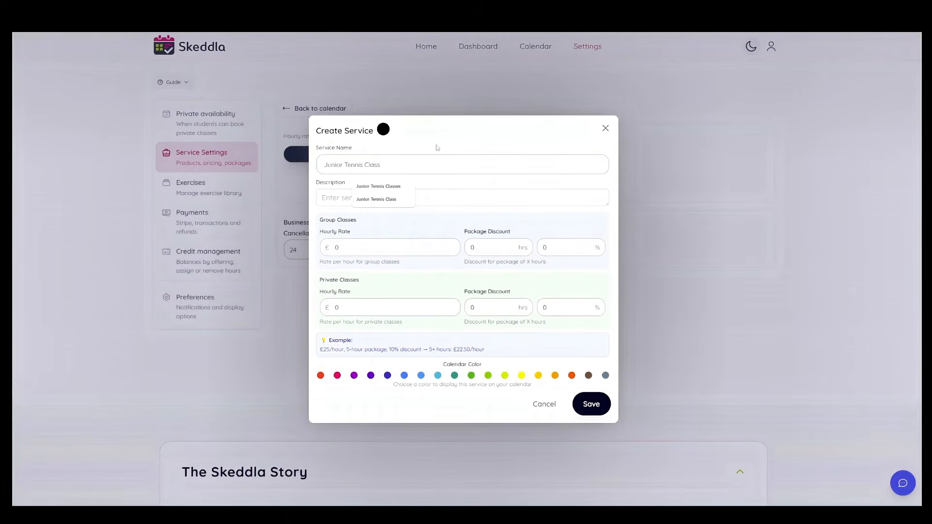
pyautogui.click(426, 197)
pyautogui.write('F')
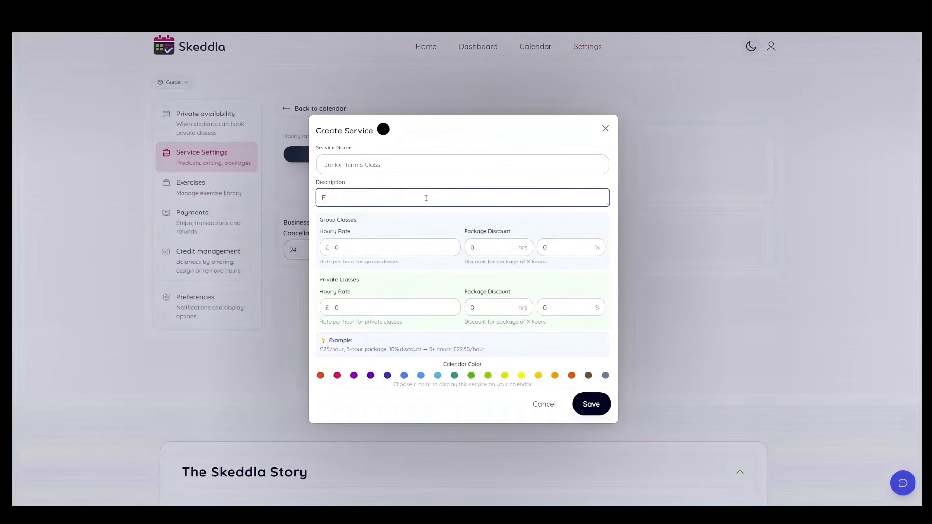
pyautogui.write('rom ages 6-10 years')
# - Set the service's hourly rate to £12 for group classes and £40 for private classes
pyautogui.click(394, 249)
pyautogui.press('BackSpace')
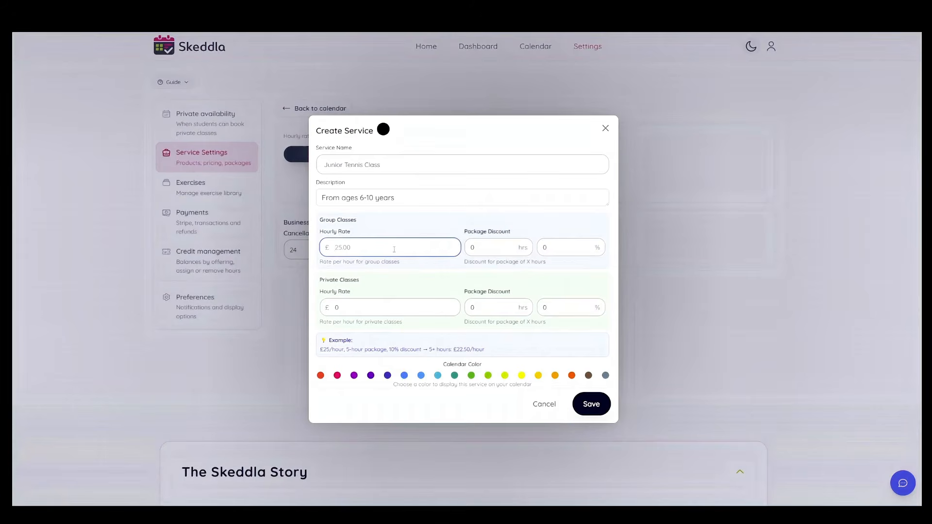
pyautogui.write('12')
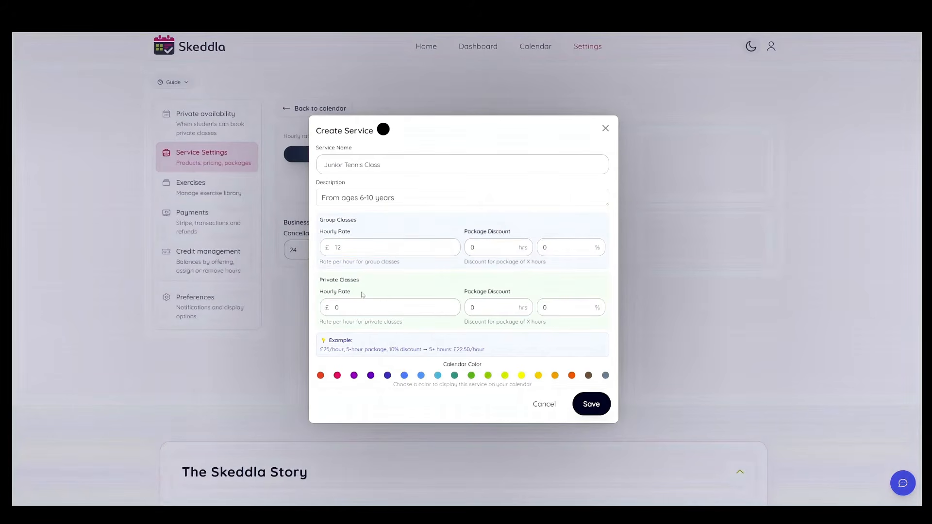
pyautogui.click(359, 305)
pyautogui.press('BackSpace')
pyautogui.write('40')
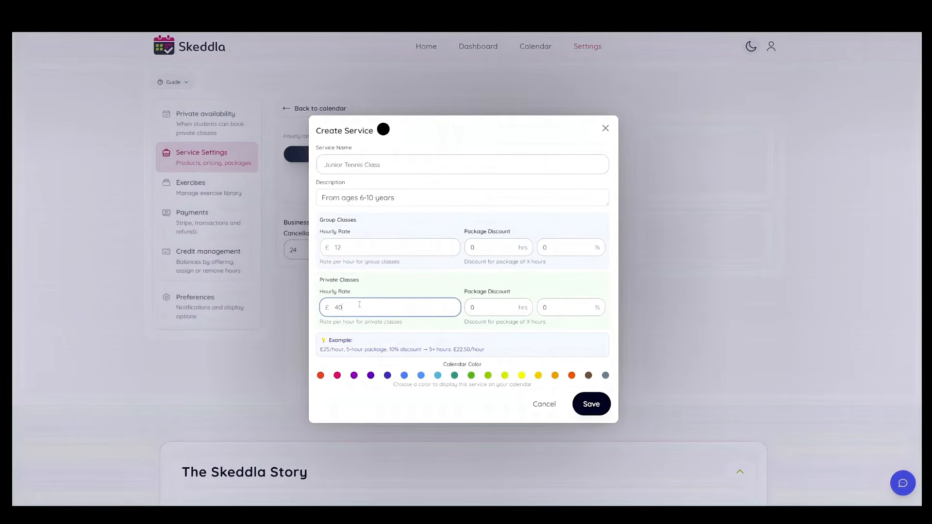
pyautogui.click(508, 152)
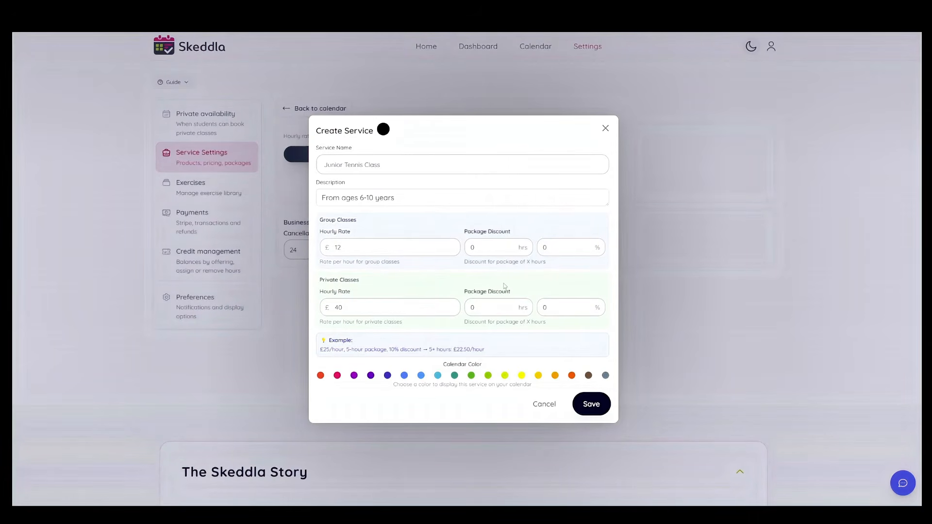
# - Give the service a purple calendar color, save it and return to the calendar
pyautogui.click(354, 377)
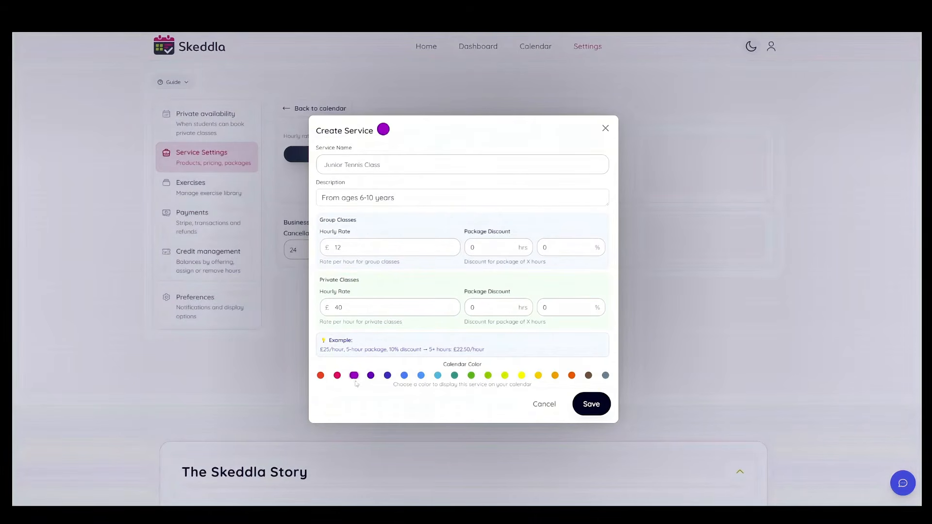
pyautogui.click(594, 411)
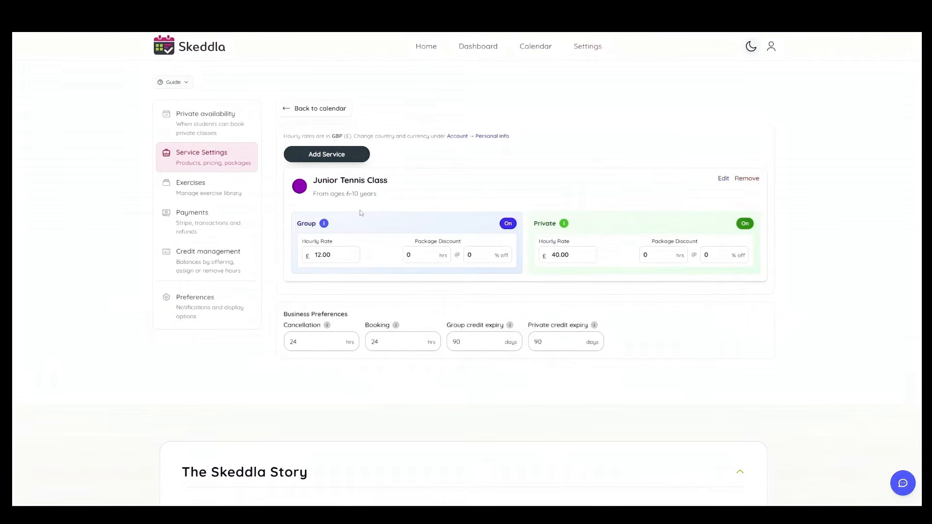
pyautogui.click(331, 111)
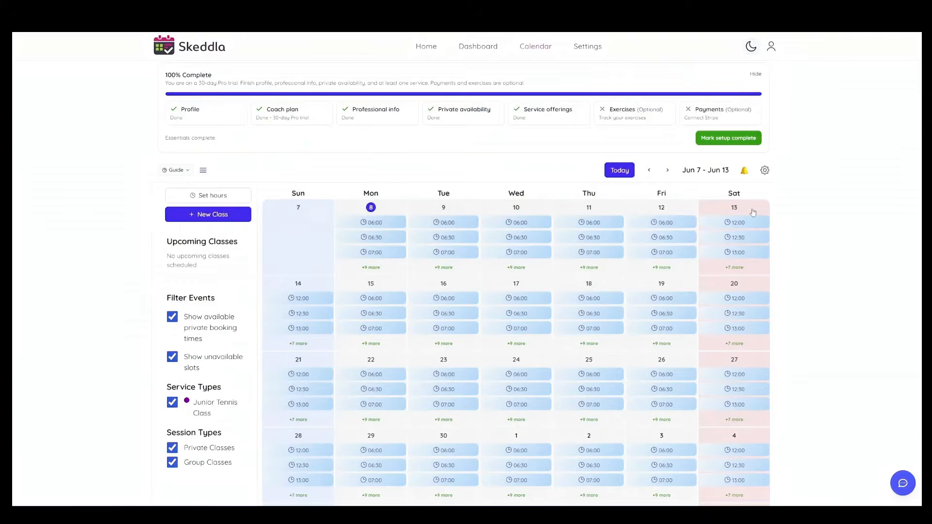
# - Start a new group class on June 12, 2026 with a 06:30 start time and a 60-minute duration
pyautogui.click(677, 211)
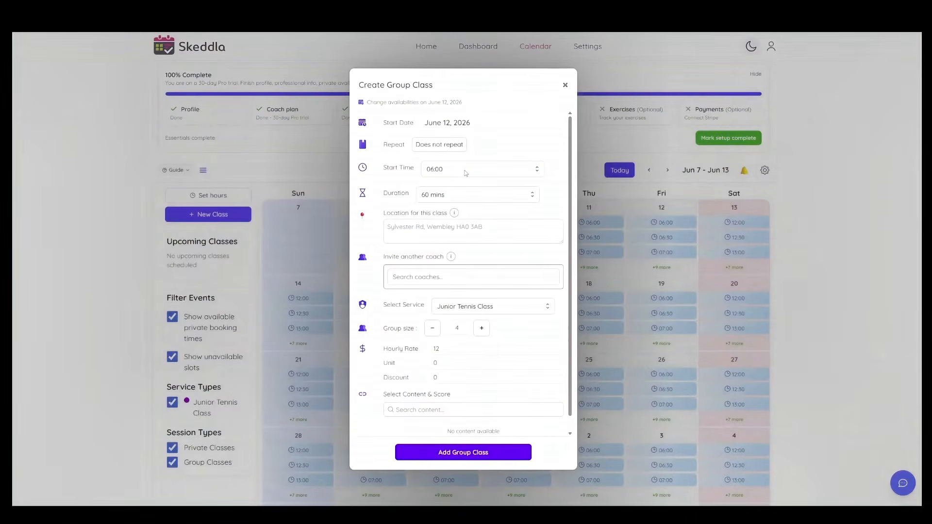
pyautogui.click(465, 176)
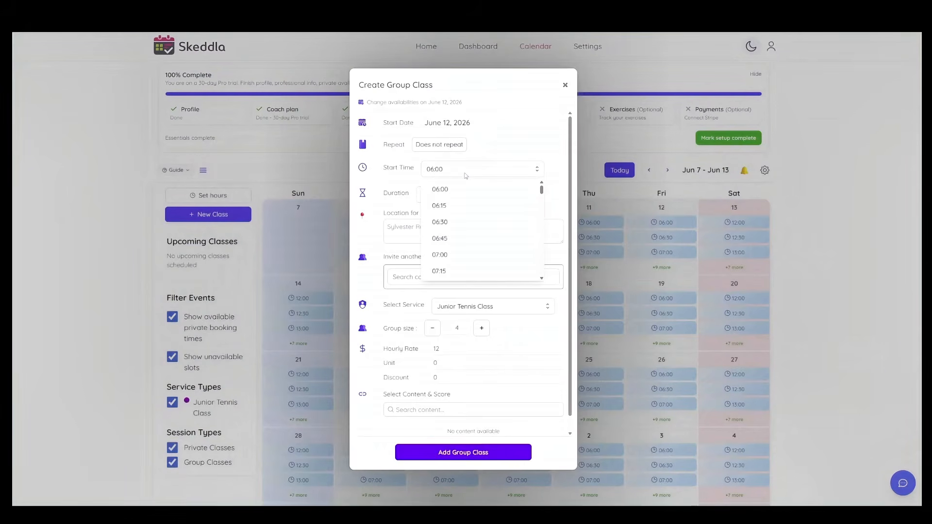
pyautogui.click(443, 223)
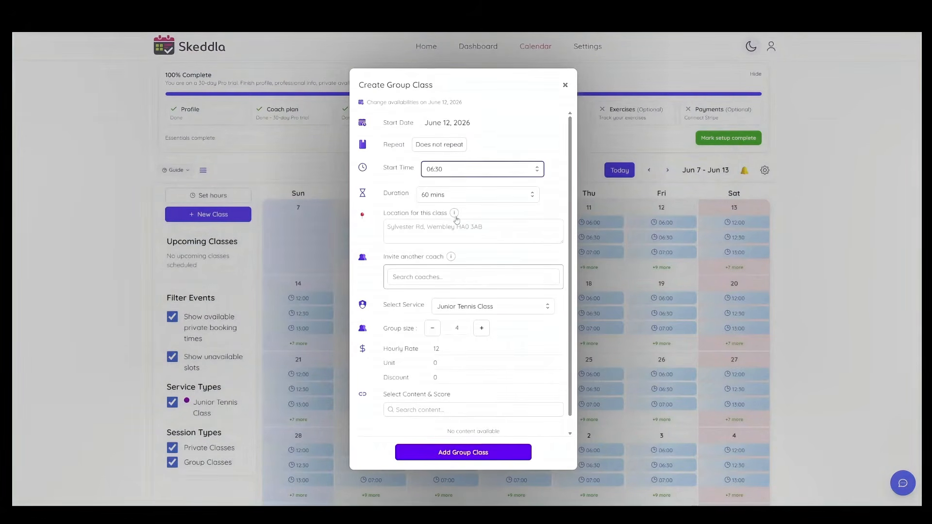
pyautogui.click(450, 200)
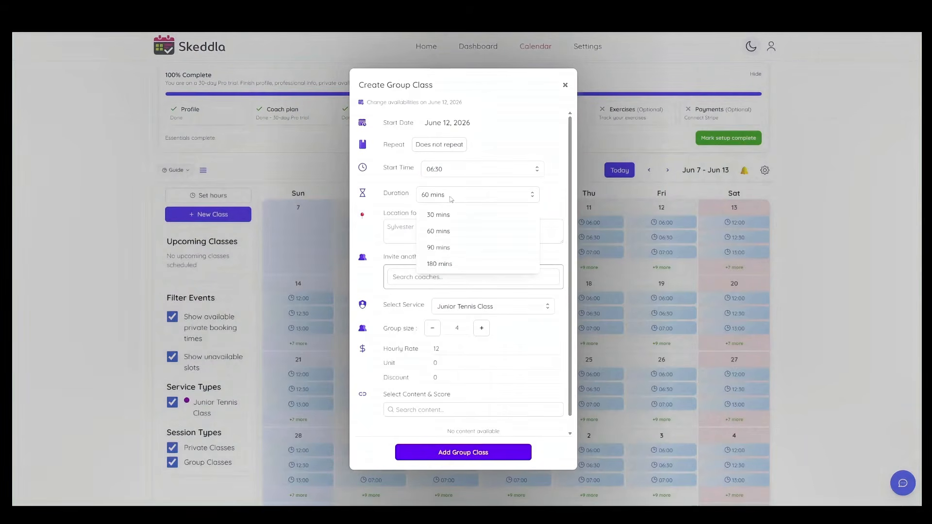
pyautogui.click(449, 232)
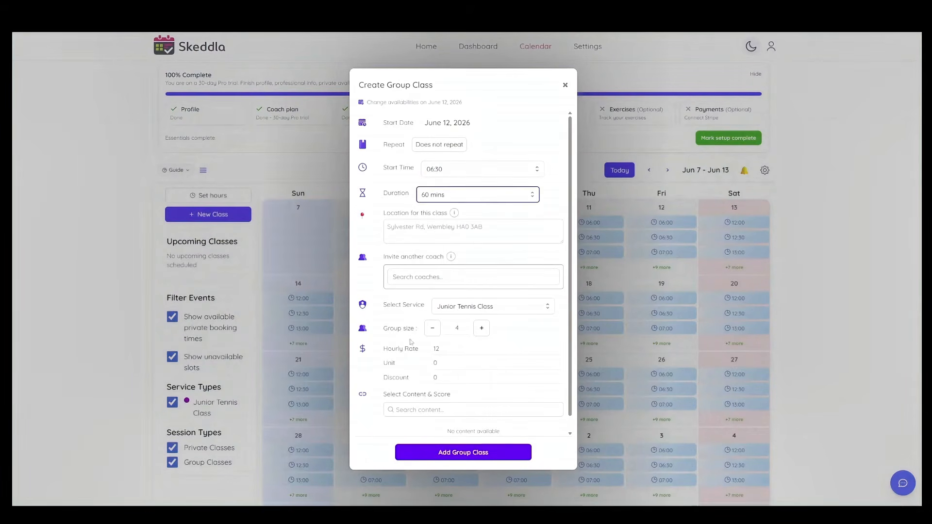
# - Set the class's group size to 6 and add the group class to the calendar
pyautogui.click(481, 329)
pyautogui.click(481, 328)
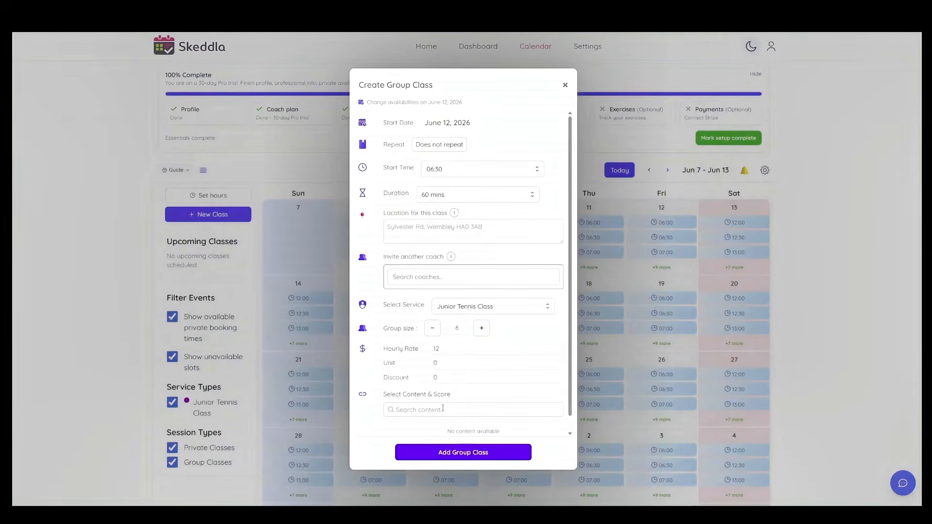
pyautogui.click(469, 453)
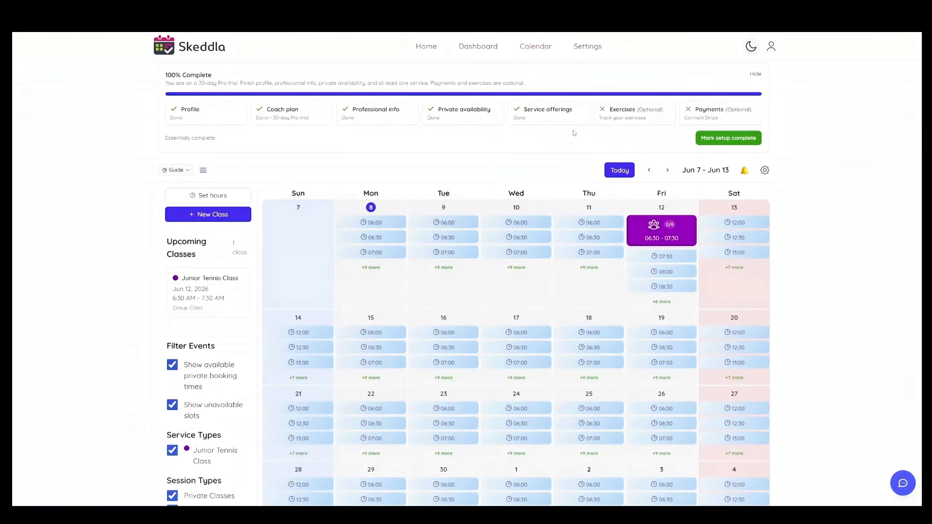
# - Add an exercise named "Forehands" to the exercise library and return to the calendar
pyautogui.click(636, 120)
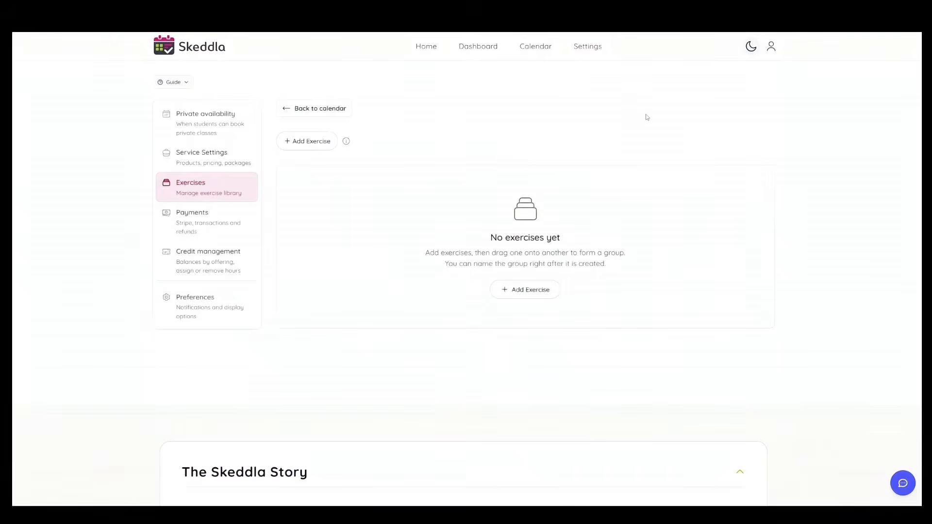
pyautogui.click(315, 147)
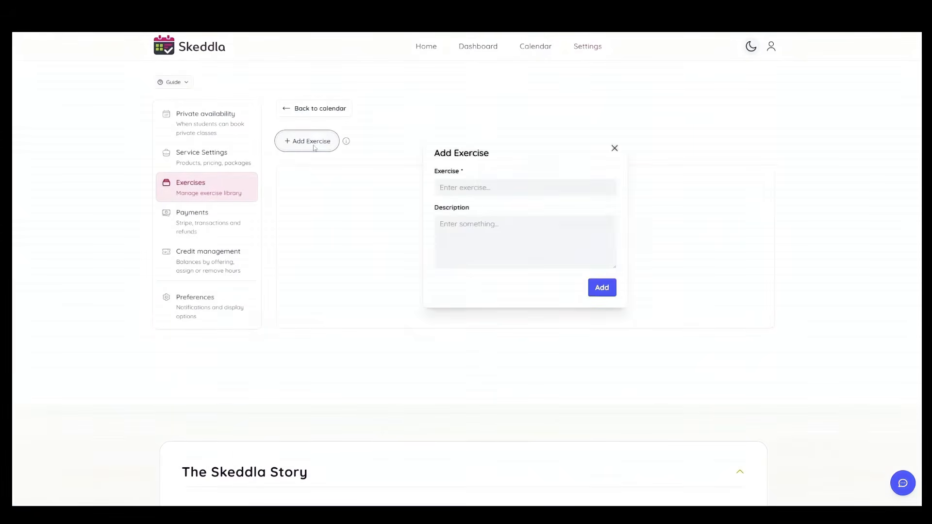
pyautogui.click(456, 193)
pyautogui.write('Fore')
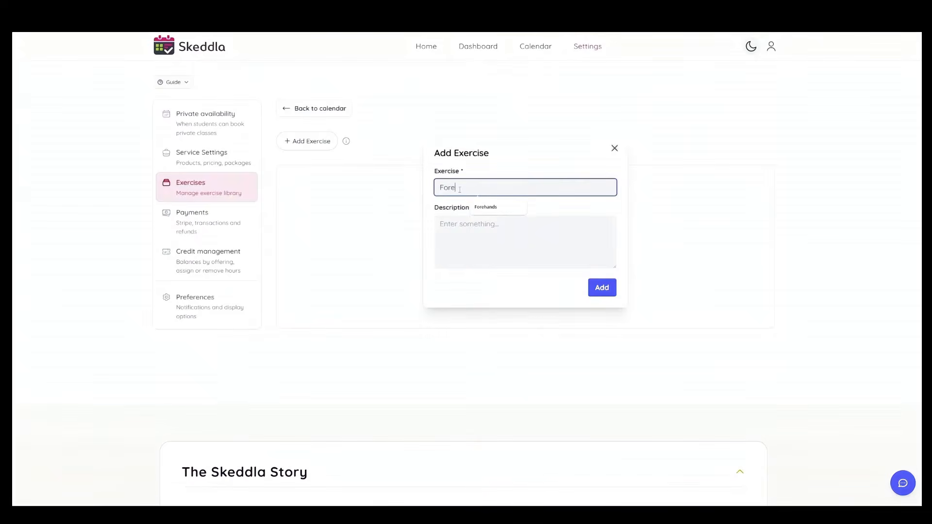
pyautogui.write('hands')
pyautogui.click(548, 167)
pyautogui.click(603, 294)
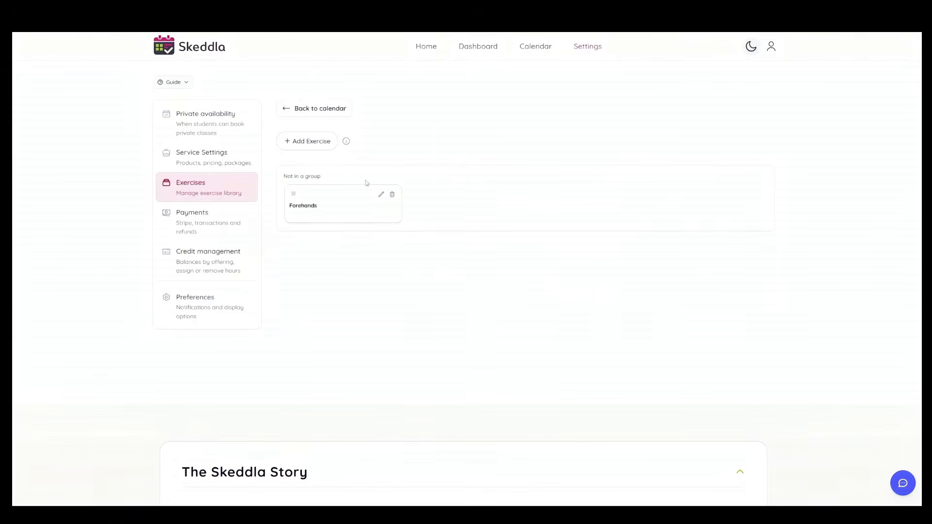
pyautogui.click(318, 108)
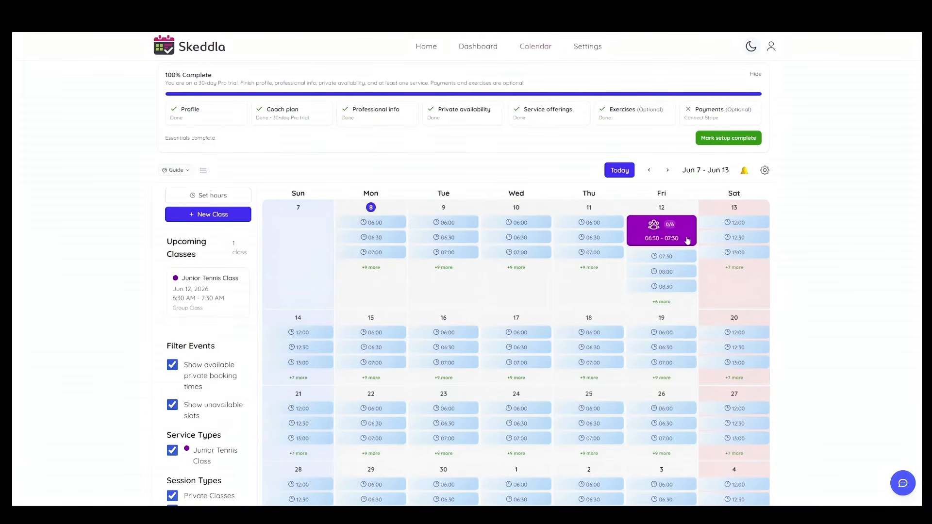
# - Attach the Forehands exercise to the June 12 group class with a two-star score and the note "Closed Stance", and save the class
pyautogui.click(688, 237)
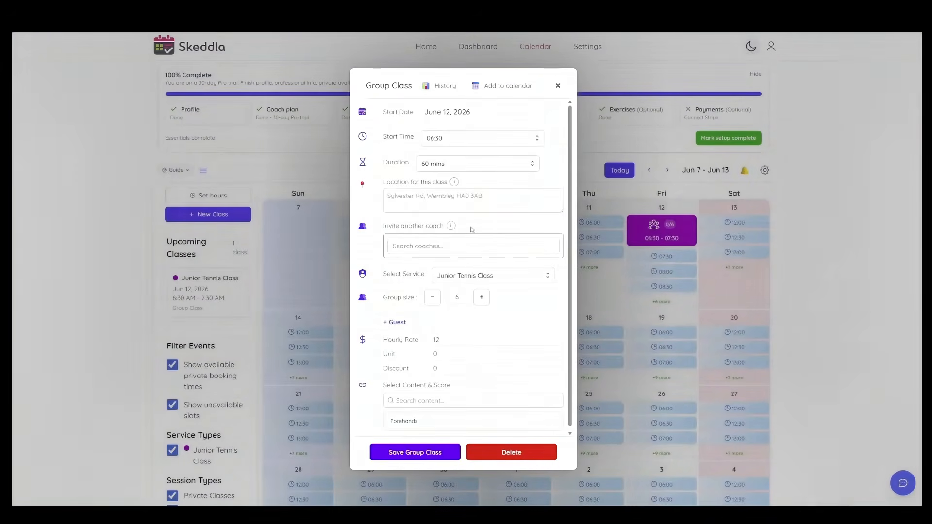
pyautogui.click(398, 422)
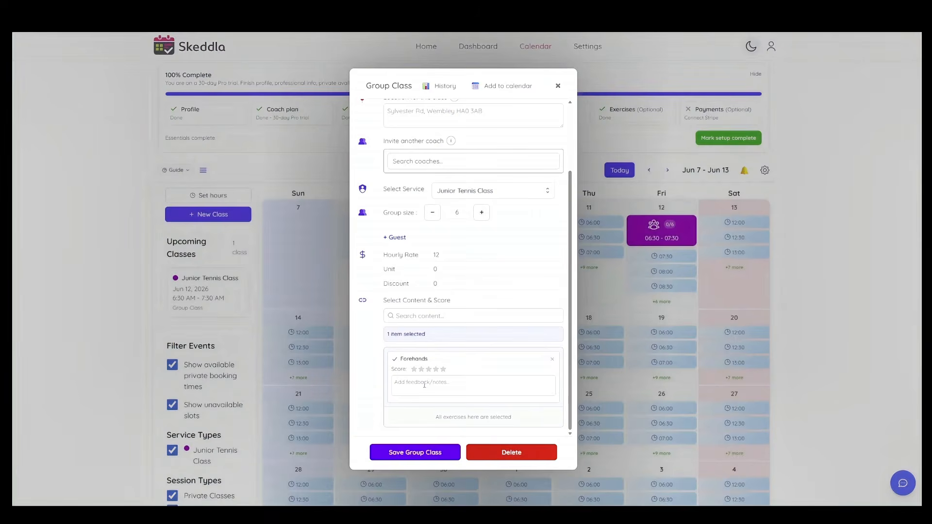
pyautogui.click(425, 384)
pyautogui.write('C')
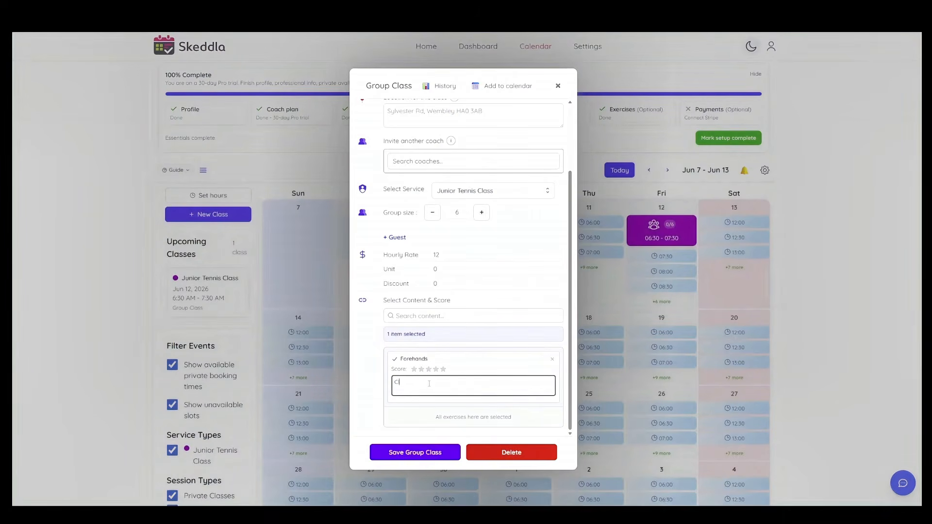
pyautogui.write('losed Stand')
pyautogui.click(422, 370)
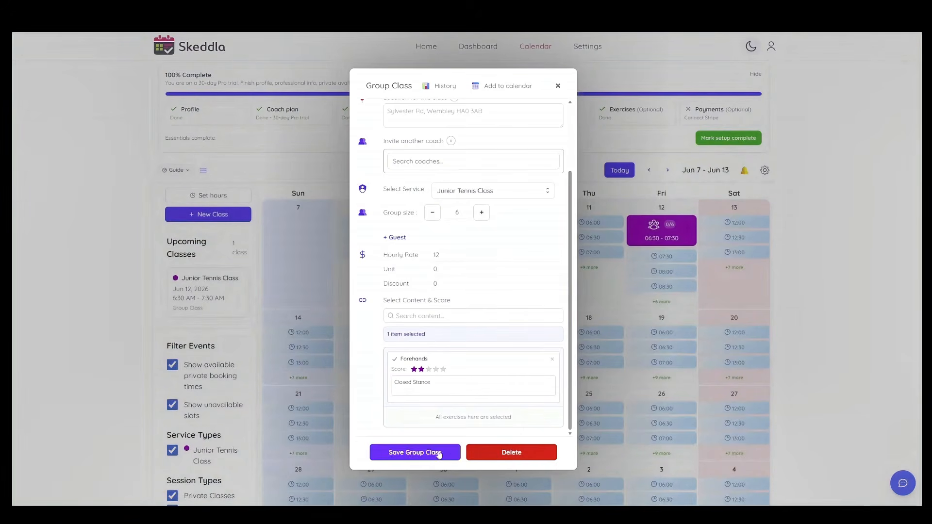
pyautogui.click(439, 452)
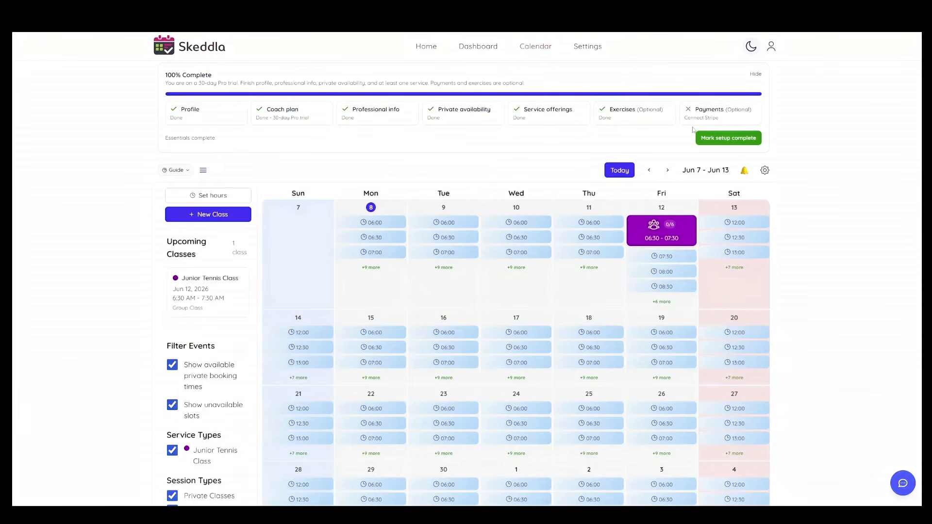
# - View the optional Stripe payment settings, return to the calendar and mark the account setup complete
pyautogui.click(720, 119)
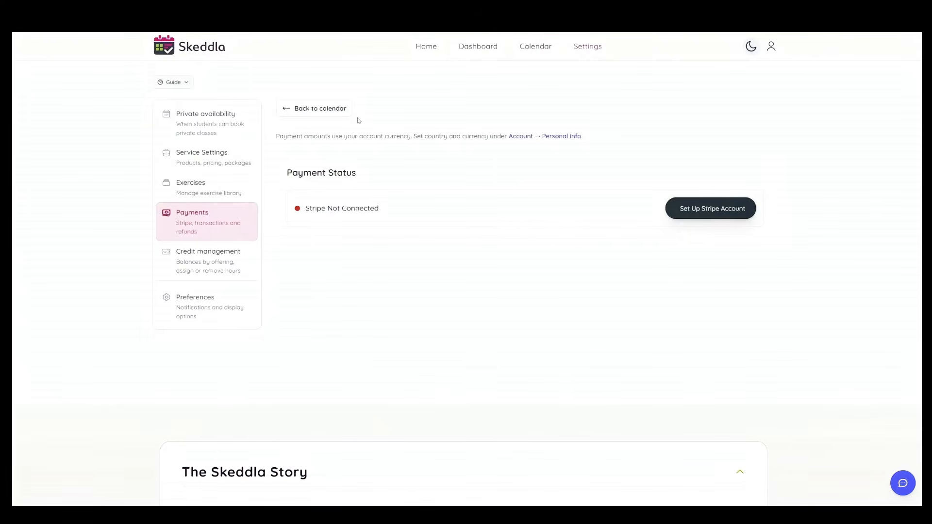
pyautogui.click(324, 110)
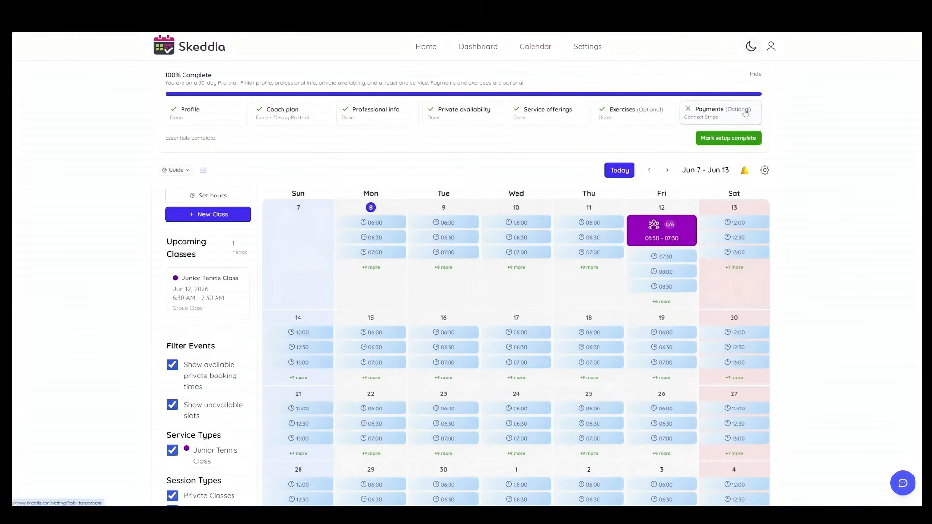
pyautogui.click(728, 139)
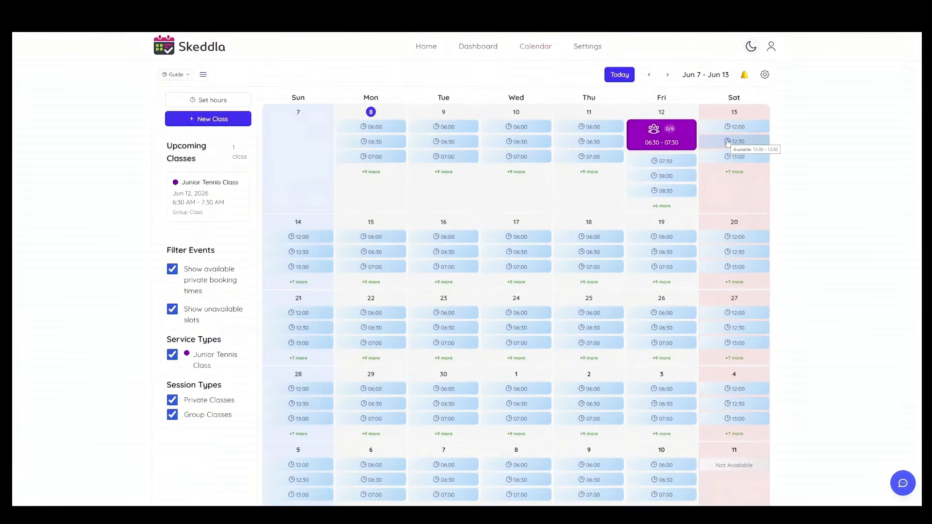